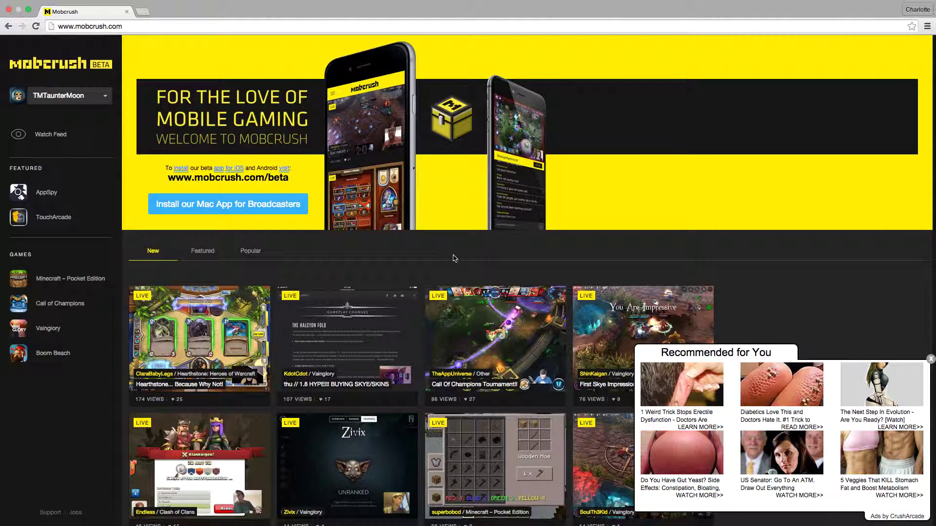
Close the 'Recommended for You' ad, then choose My Channel from the TMTaunterMoon account menu.
click(931, 362)
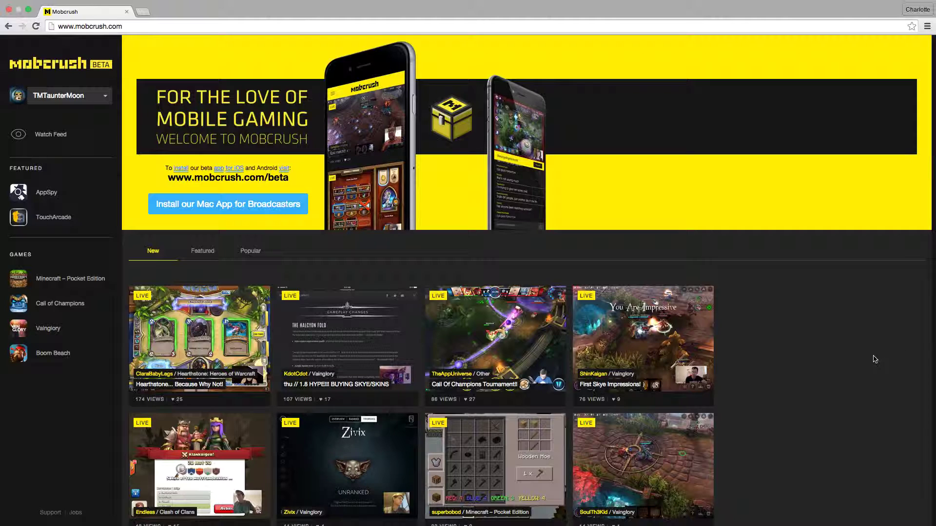
click(98, 96)
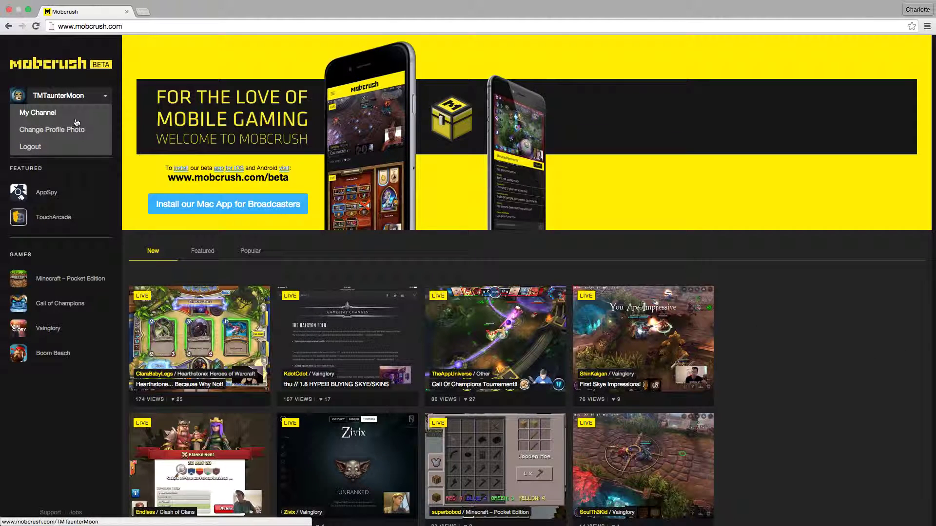
click(38, 113)
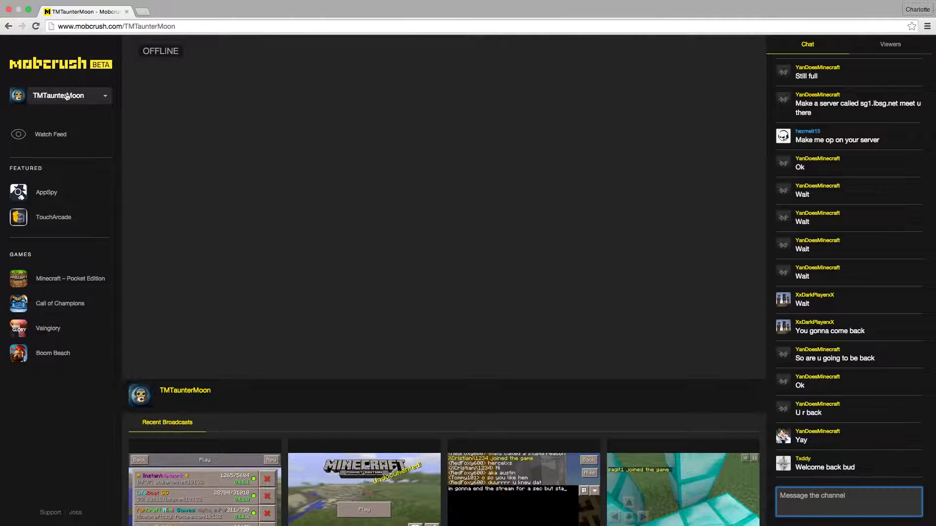
click(160, 69)
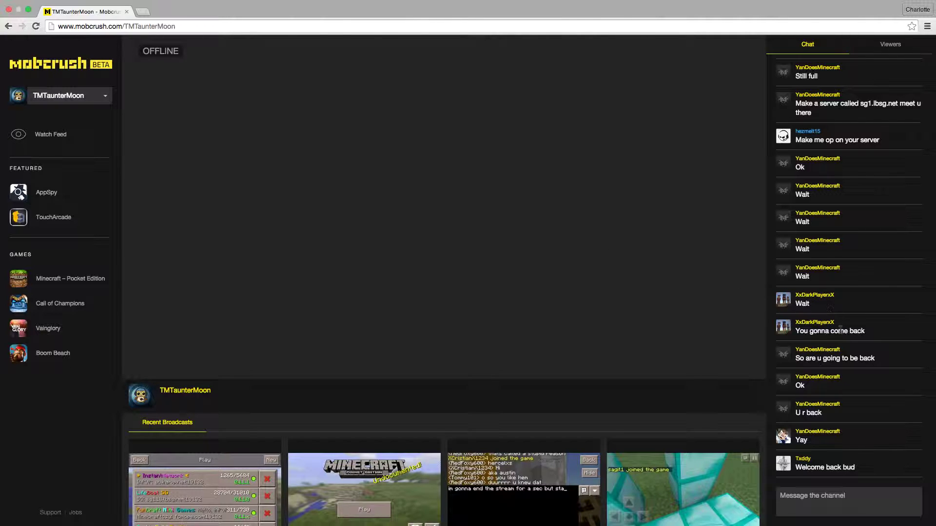
scroll(830, 364, up, 1)
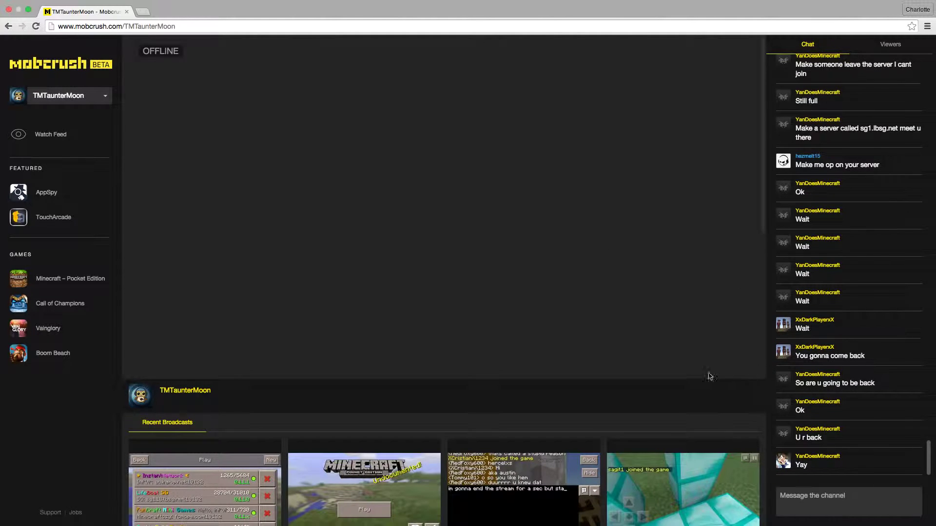
scroll(902, 362, down, 1)
scroll(901, 363, down, 1)
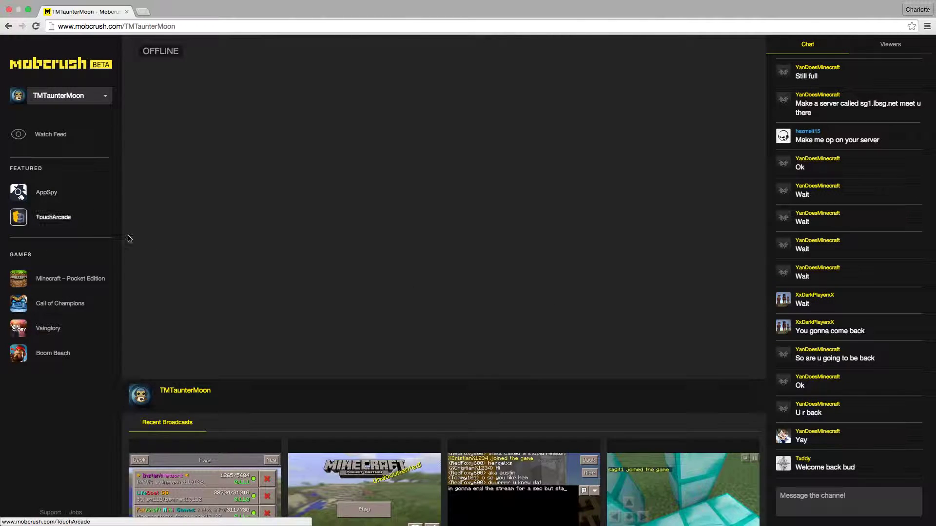
scroll(370, 417, down, 2)
scroll(370, 417, down, 5)
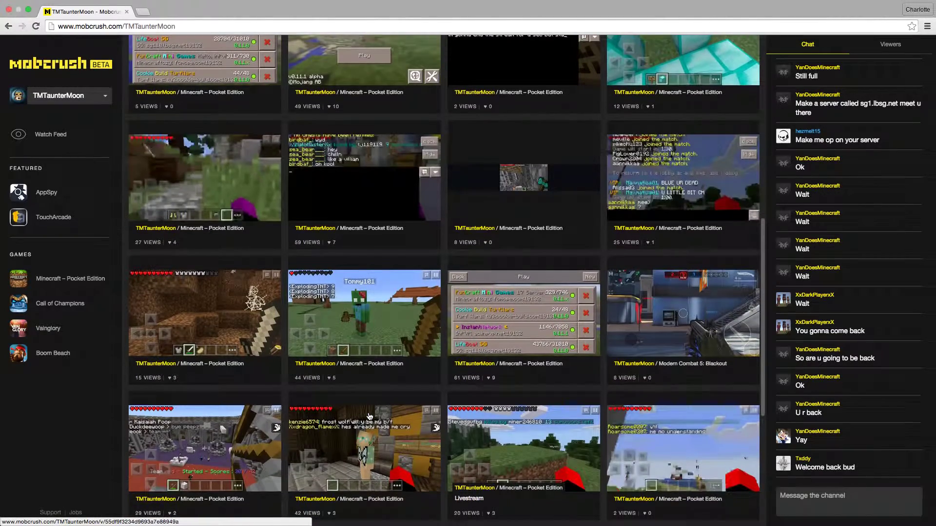
scroll(369, 418, down, 1)
scroll(369, 417, down, 1)
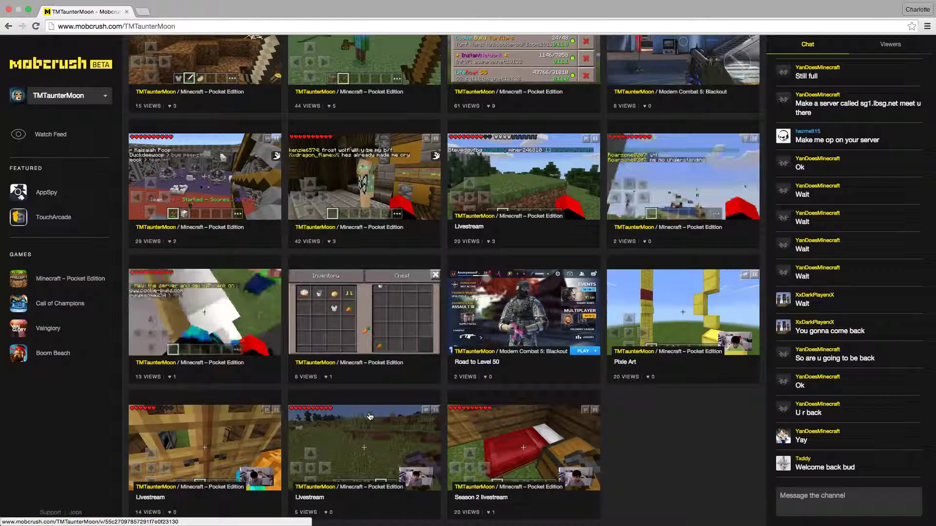
scroll(370, 417, up, 2)
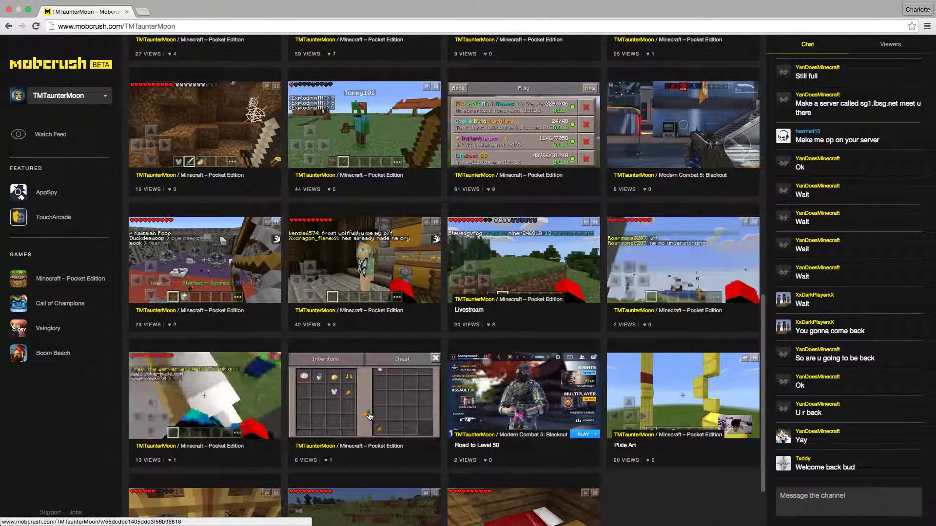
scroll(369, 415, up, 1)
scroll(369, 415, up, 1)
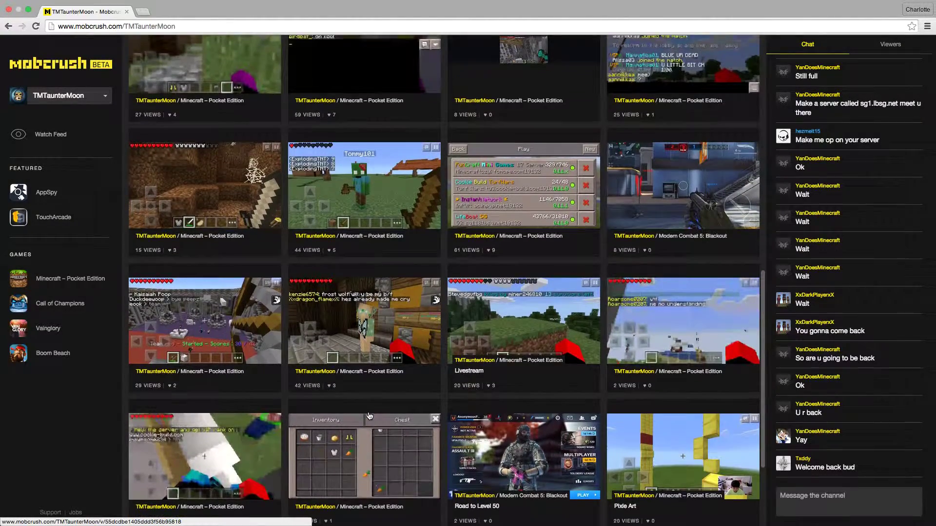
scroll(369, 415, up, 1)
scroll(370, 415, up, 2)
scroll(370, 416, up, 2)
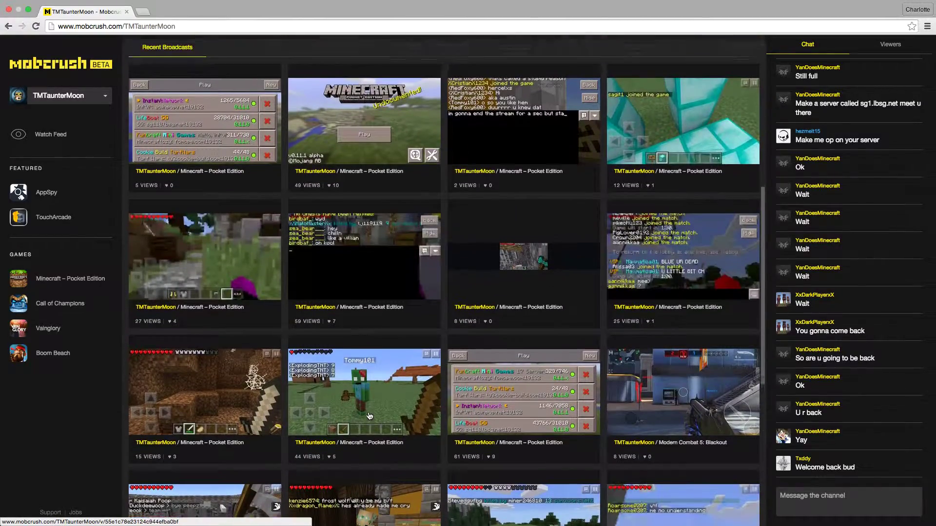
scroll(370, 415, up, 2)
scroll(369, 416, down, 1)
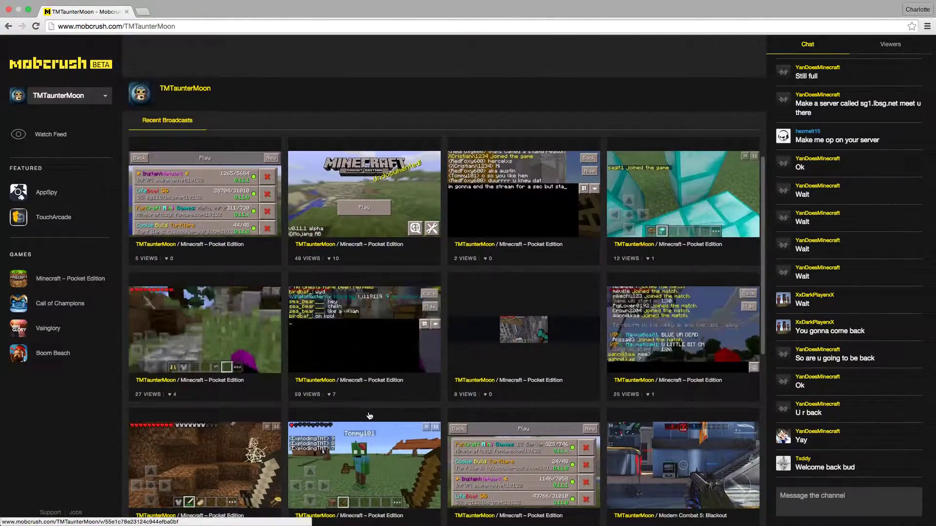
scroll(265, 273, up, 1)
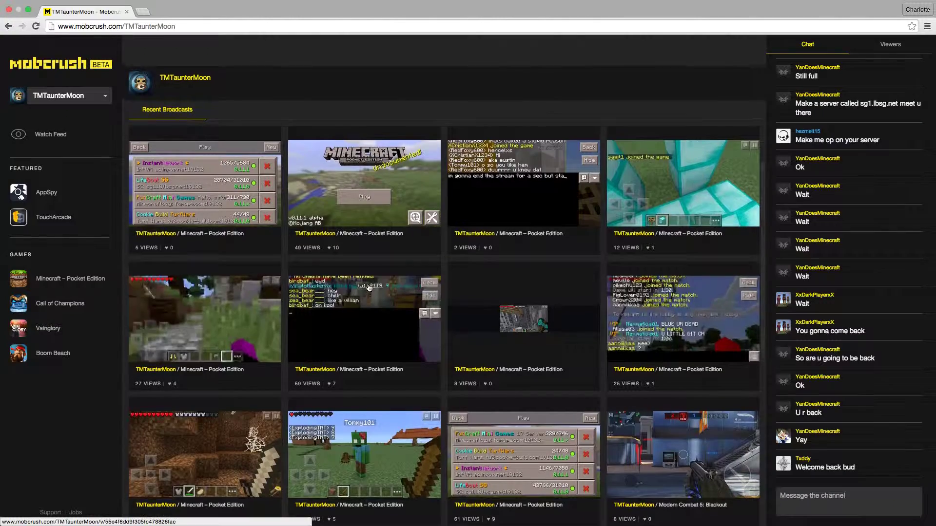
scroll(369, 233, up, 1)
scroll(369, 233, up, 3)
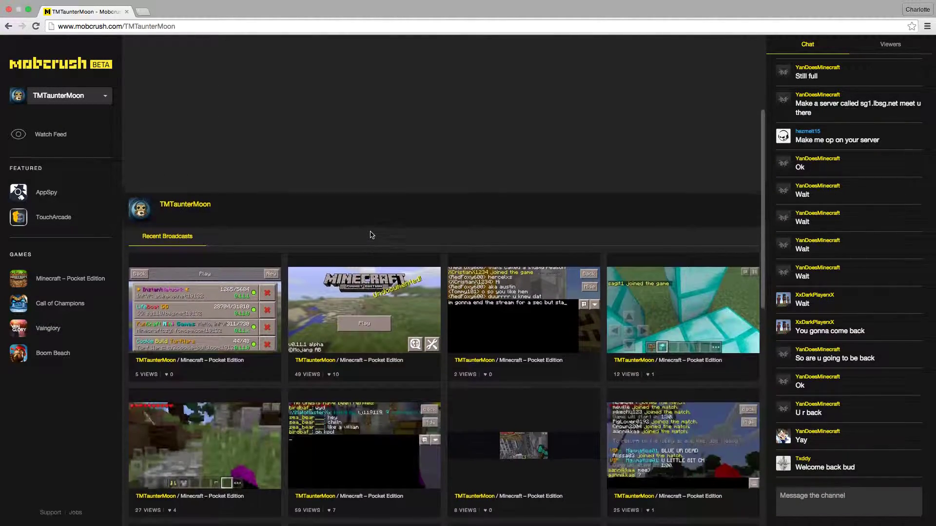
scroll(370, 235, up, 1)
scroll(538, 410, up, 2)
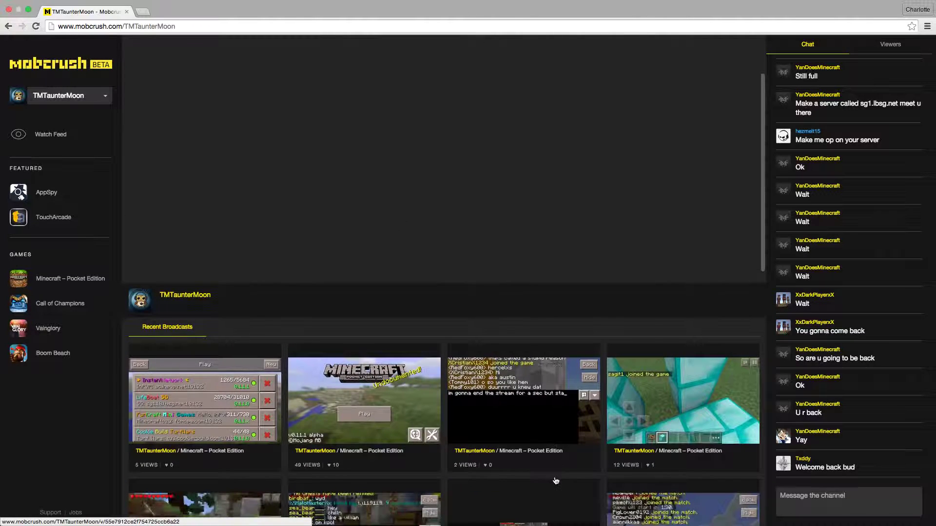
scroll(556, 481, up, 3)
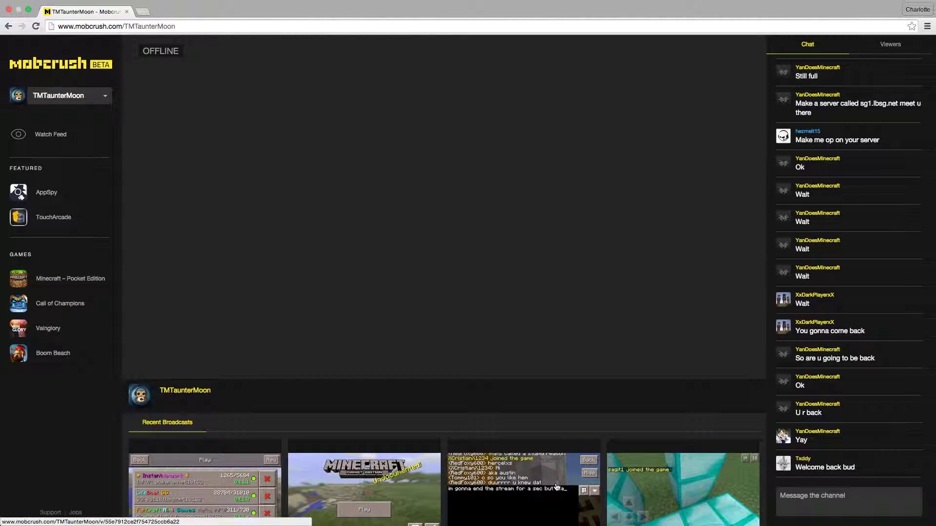
scroll(829, 337, up, 5)
scroll(830, 336, up, 1)
scroll(830, 337, down, 4)
scroll(830, 337, down, 2)
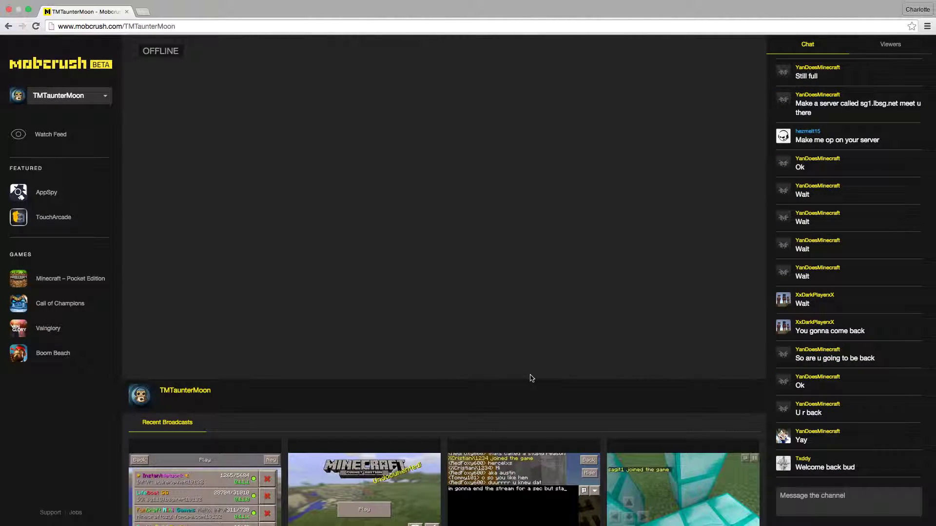
scroll(430, 449, down, 3)
scroll(430, 449, down, 2)
scroll(430, 449, up, 5)
click(886, 45)
click(830, 47)
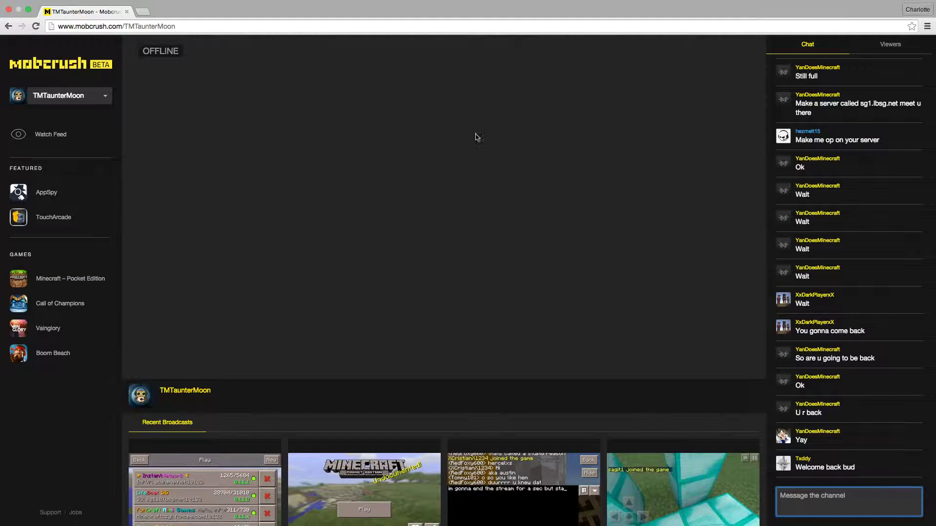